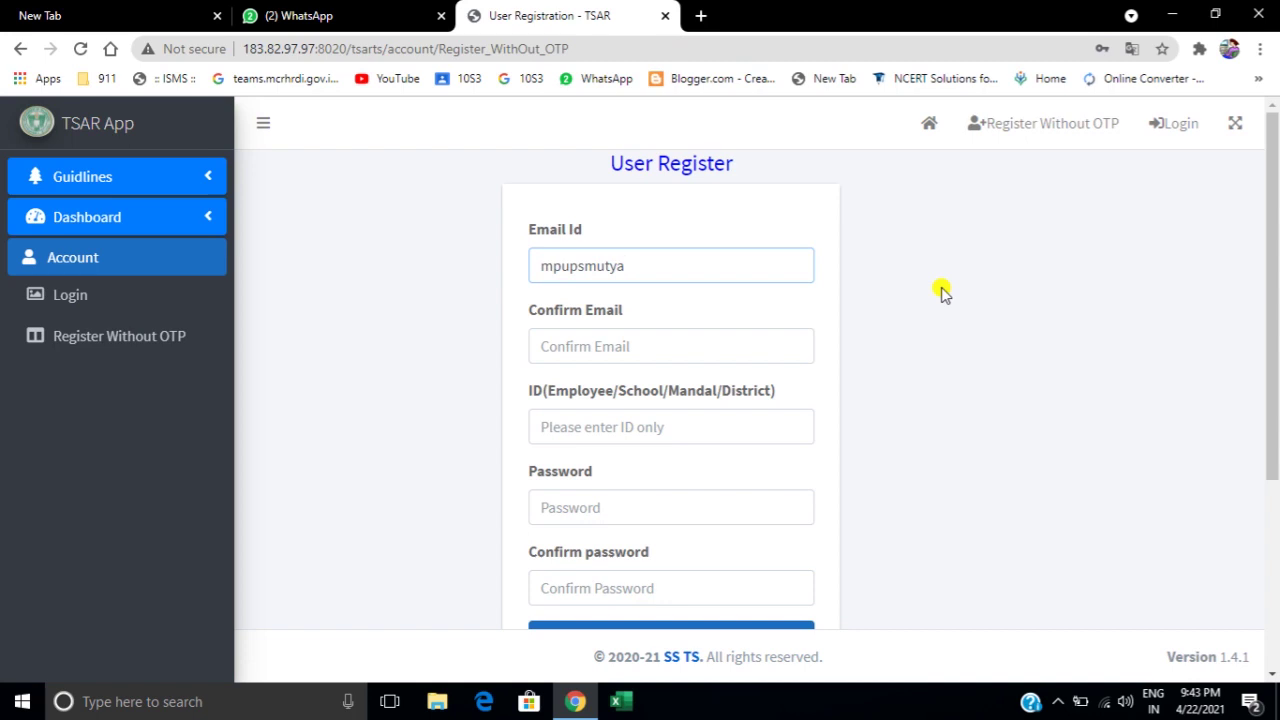
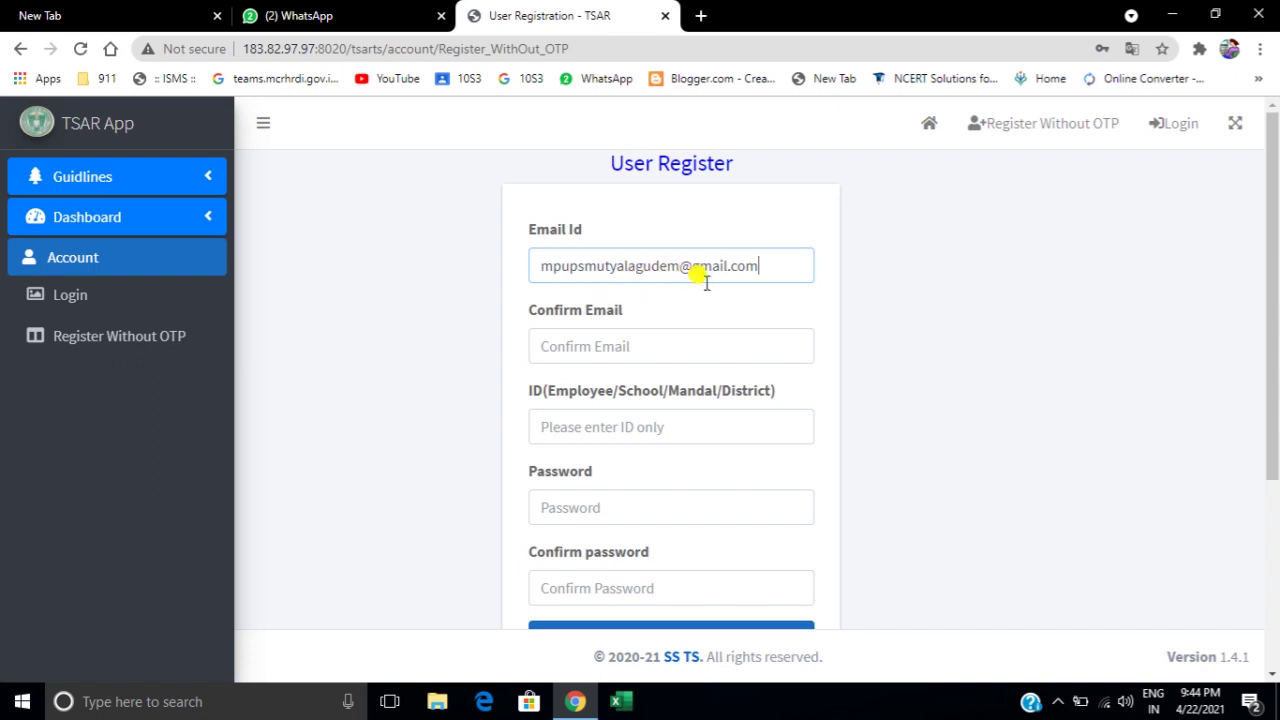
left_click(576, 350)
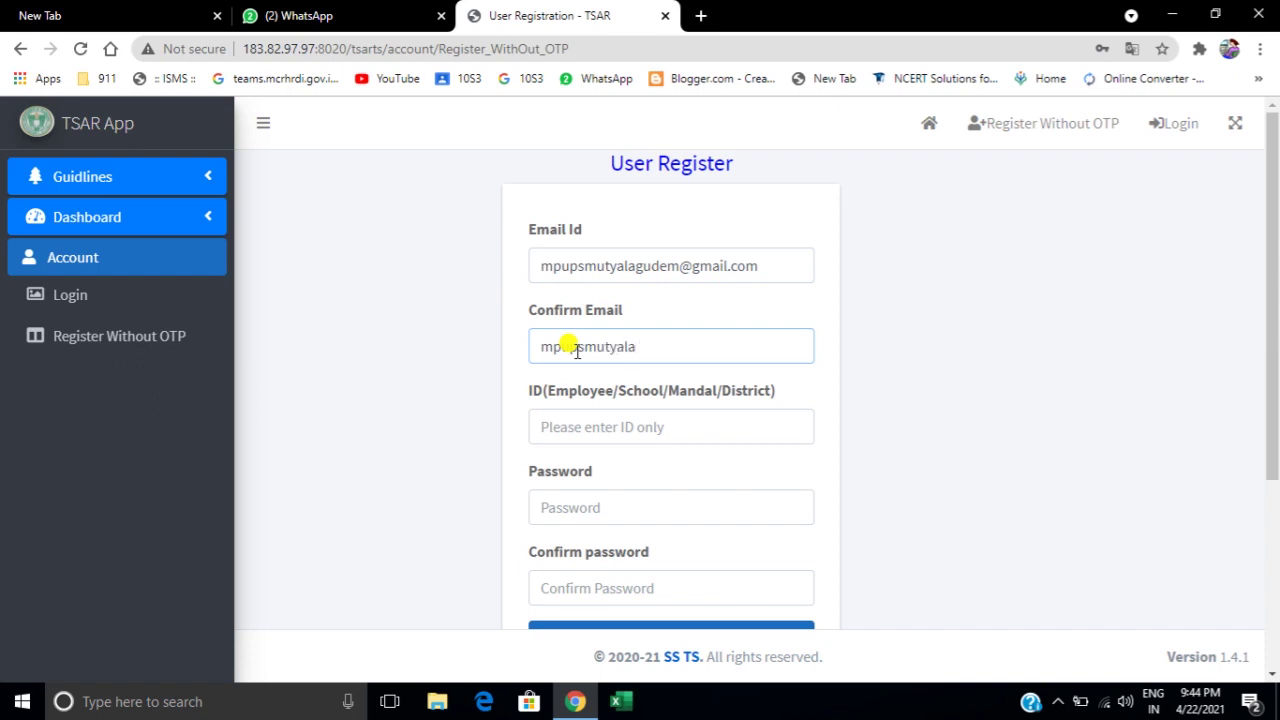
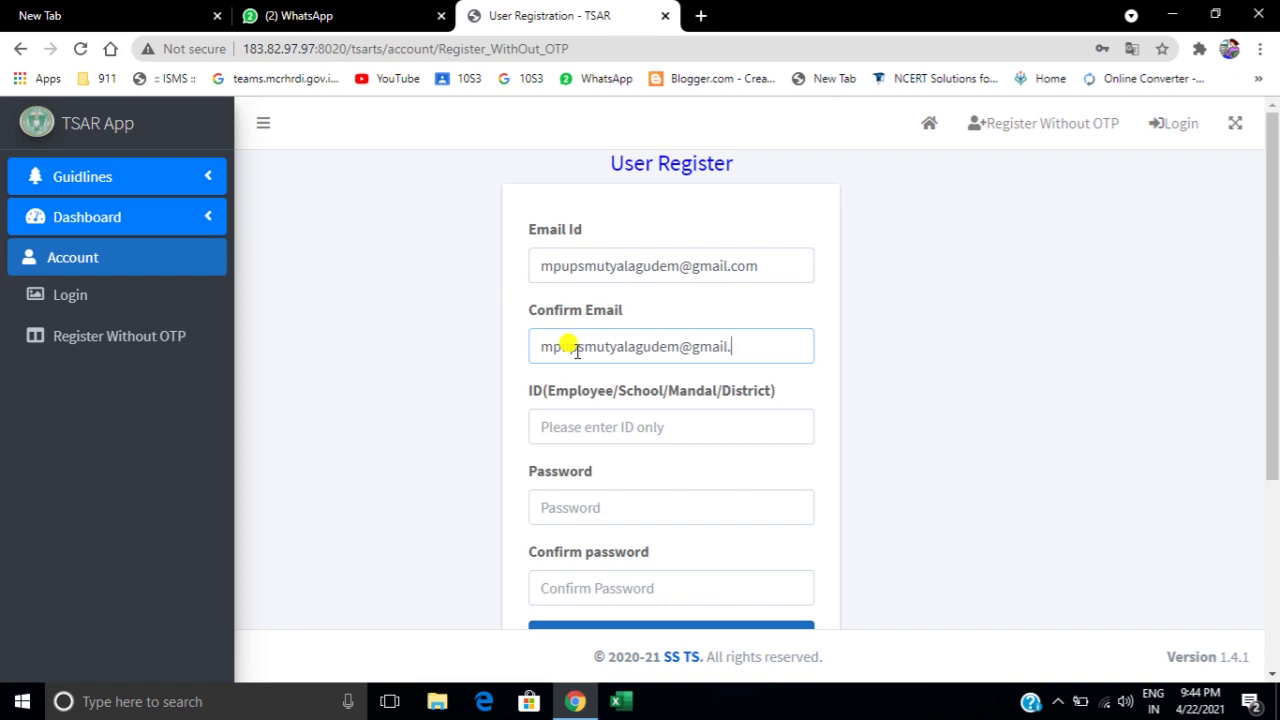
left_click(557, 425)
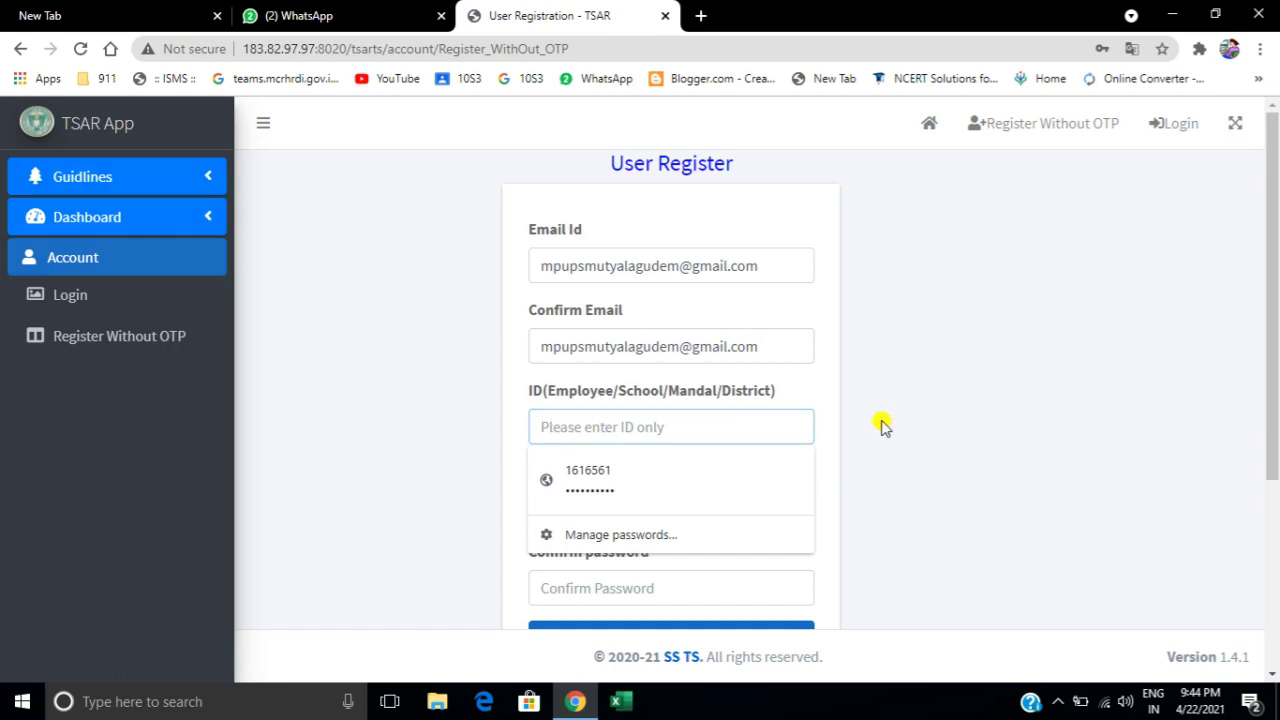
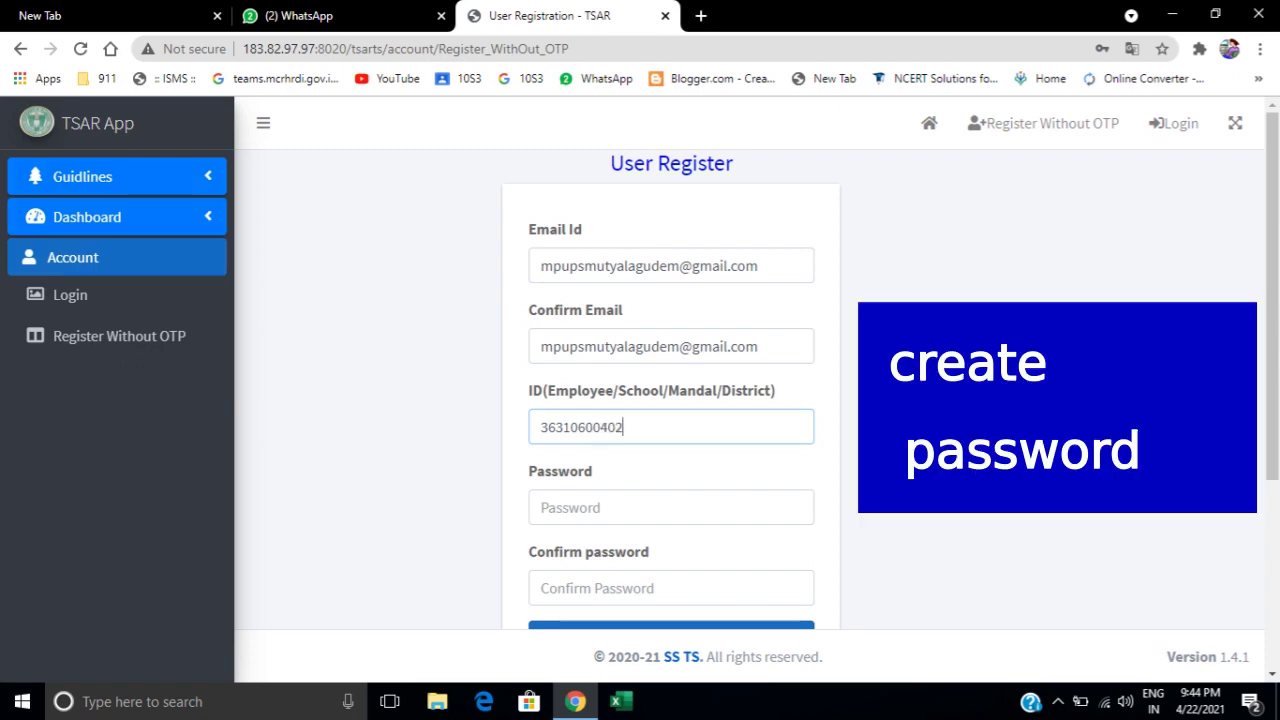
Enter the new account password in both Password and Confirm password, then scroll to Register.
left_click(561, 507)
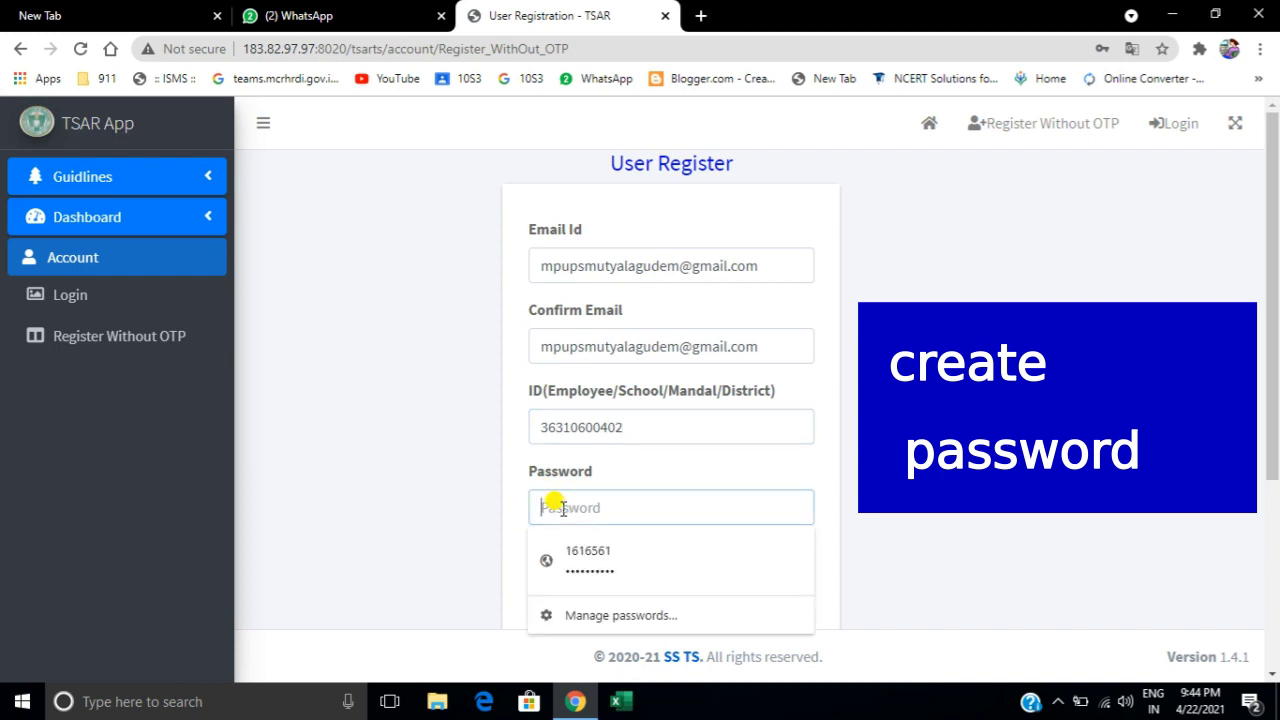
type("1")
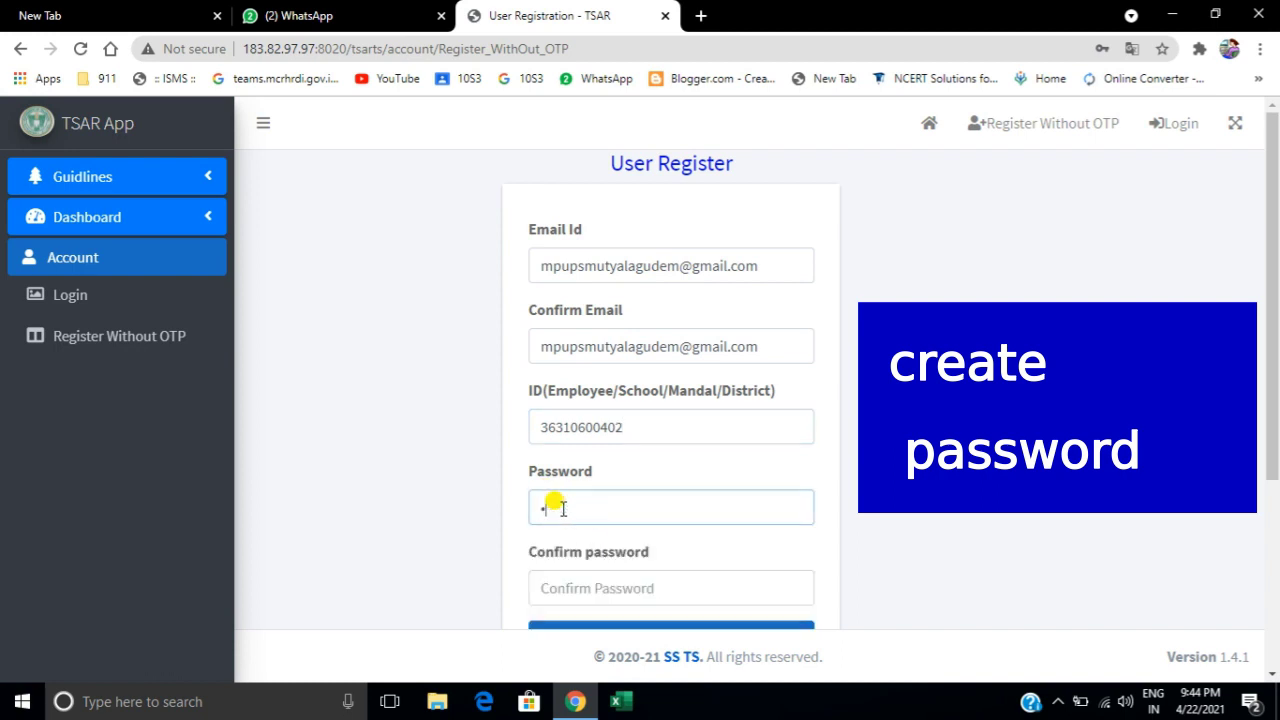
type("2345678")
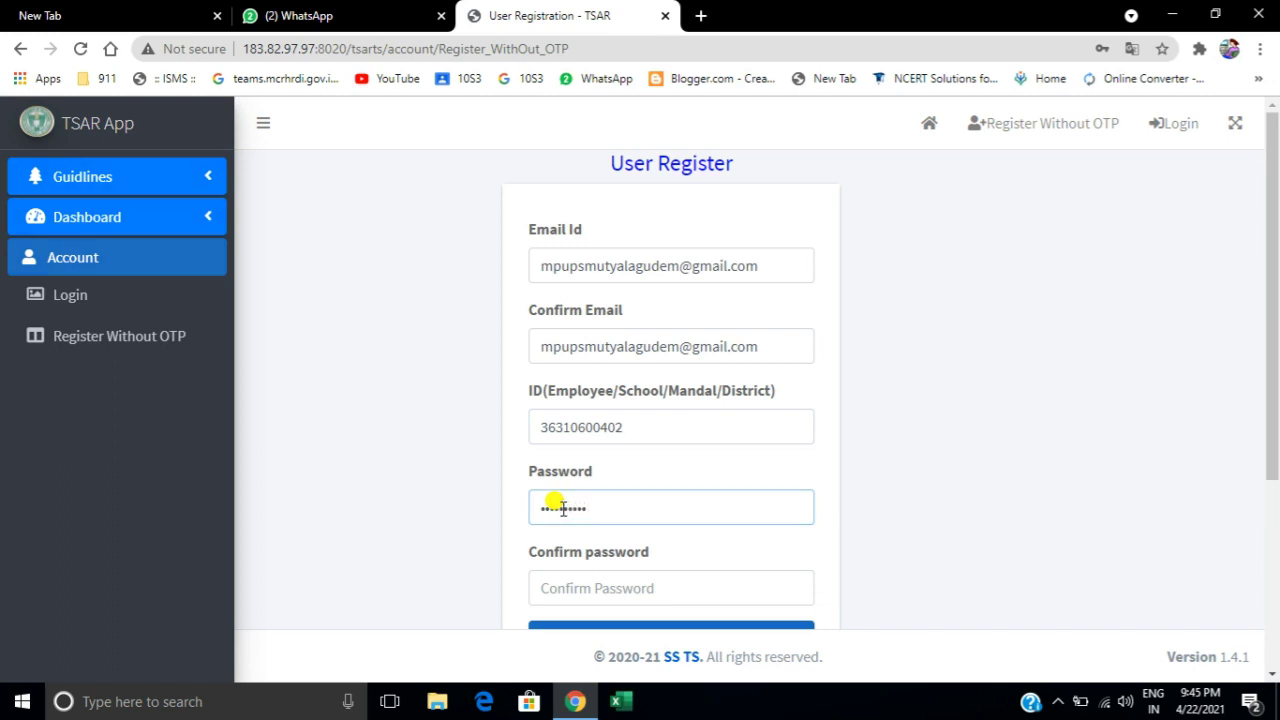
type("90")
left_click(558, 588)
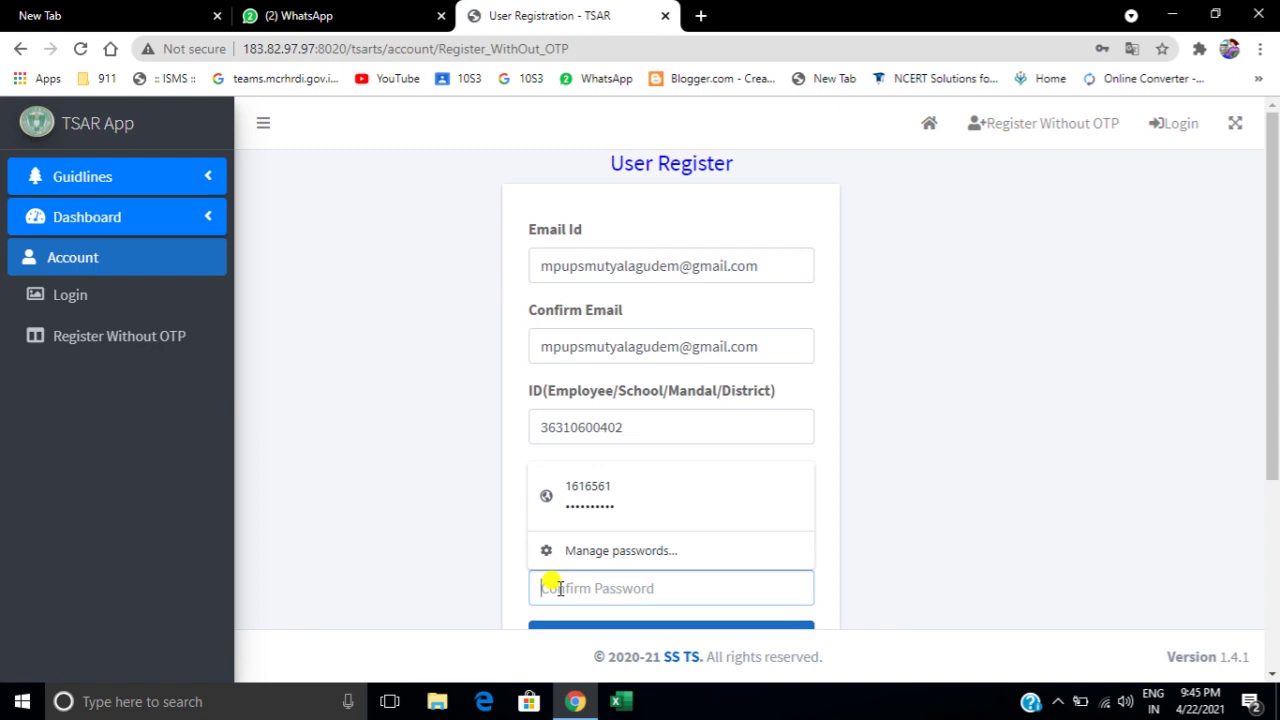
type("123456789")
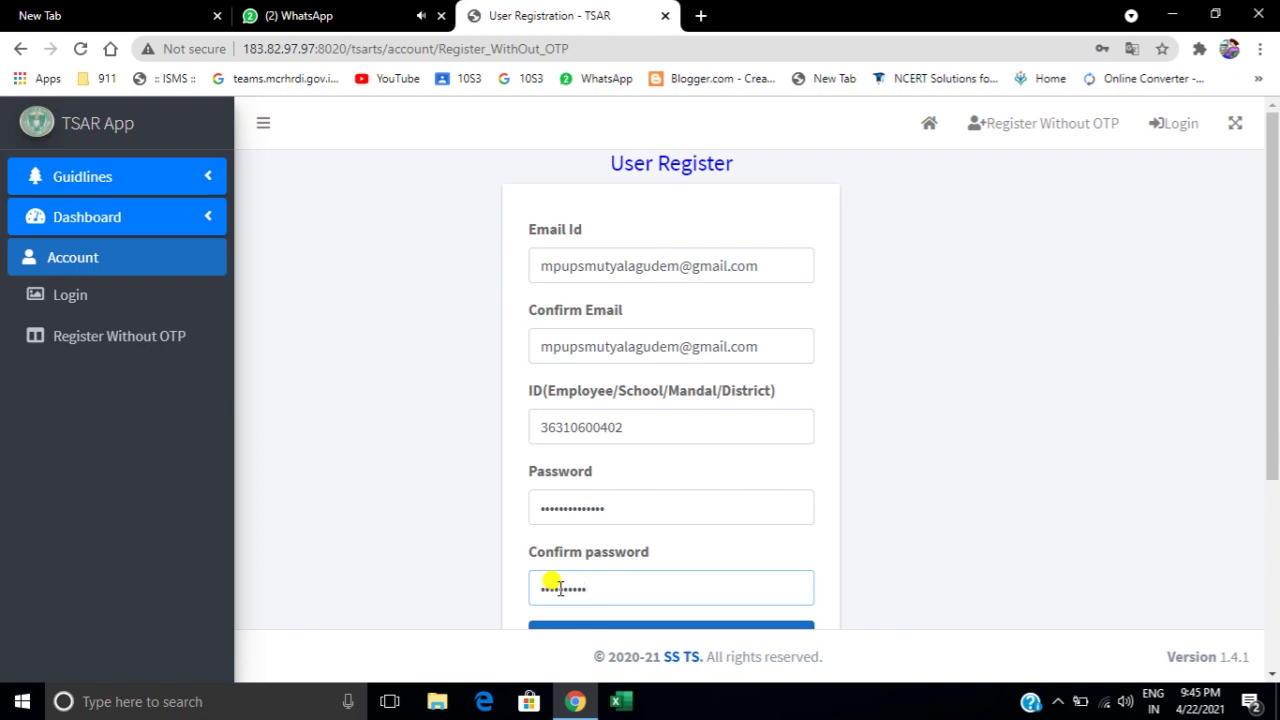
type("012")
scroll(1275, 513, "down", 3)
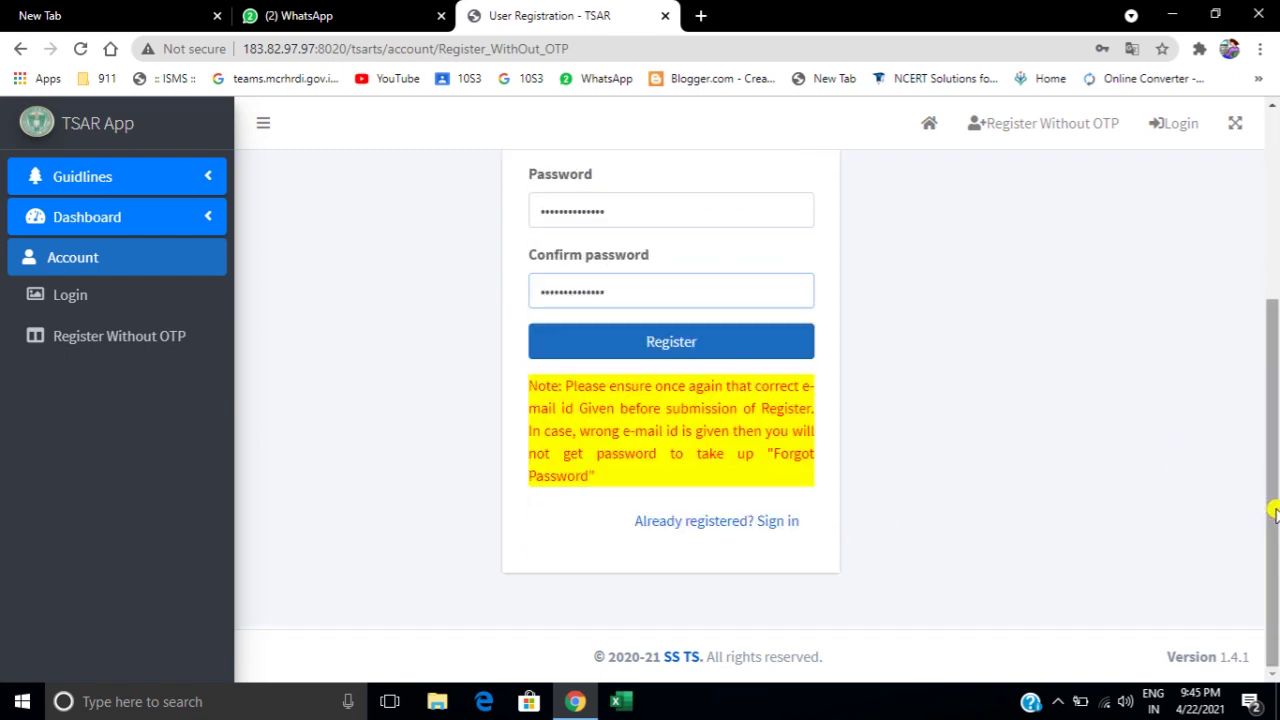
Submit the registration, accept the e-mail alert, and save the credentials in Chrome.
left_click(672, 343)
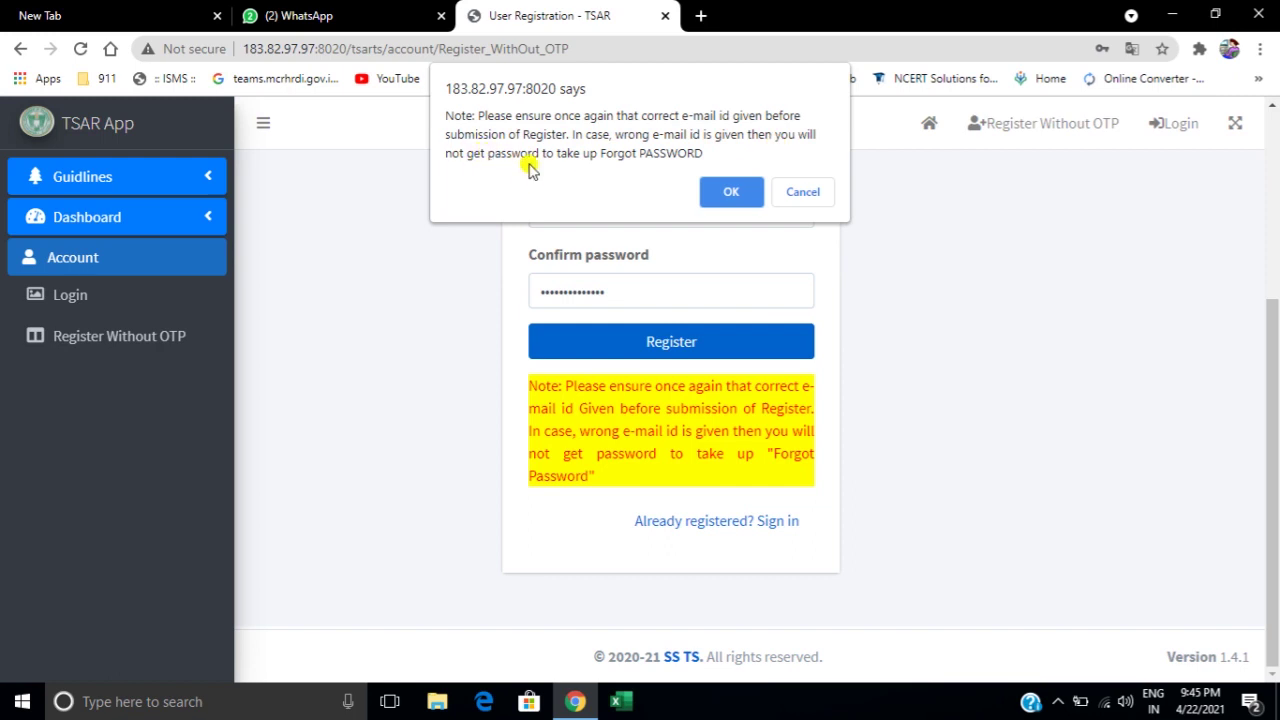
left_click(722, 191)
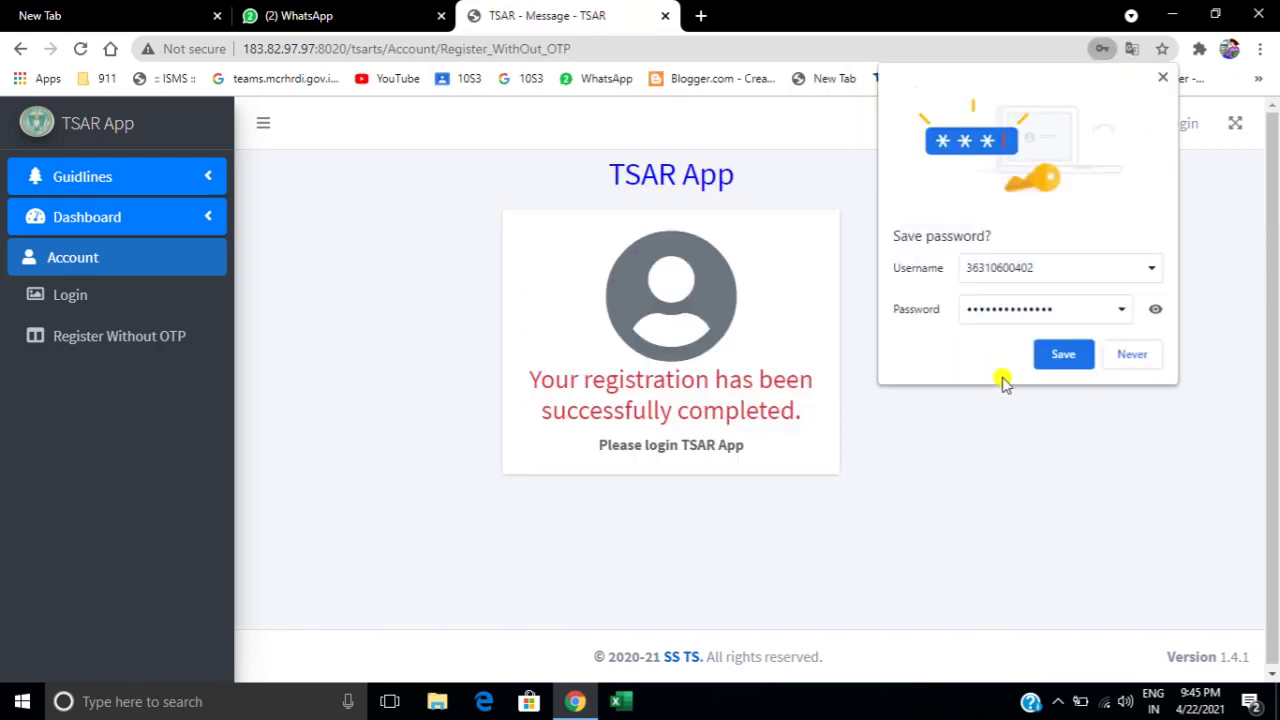
left_click(1057, 347)
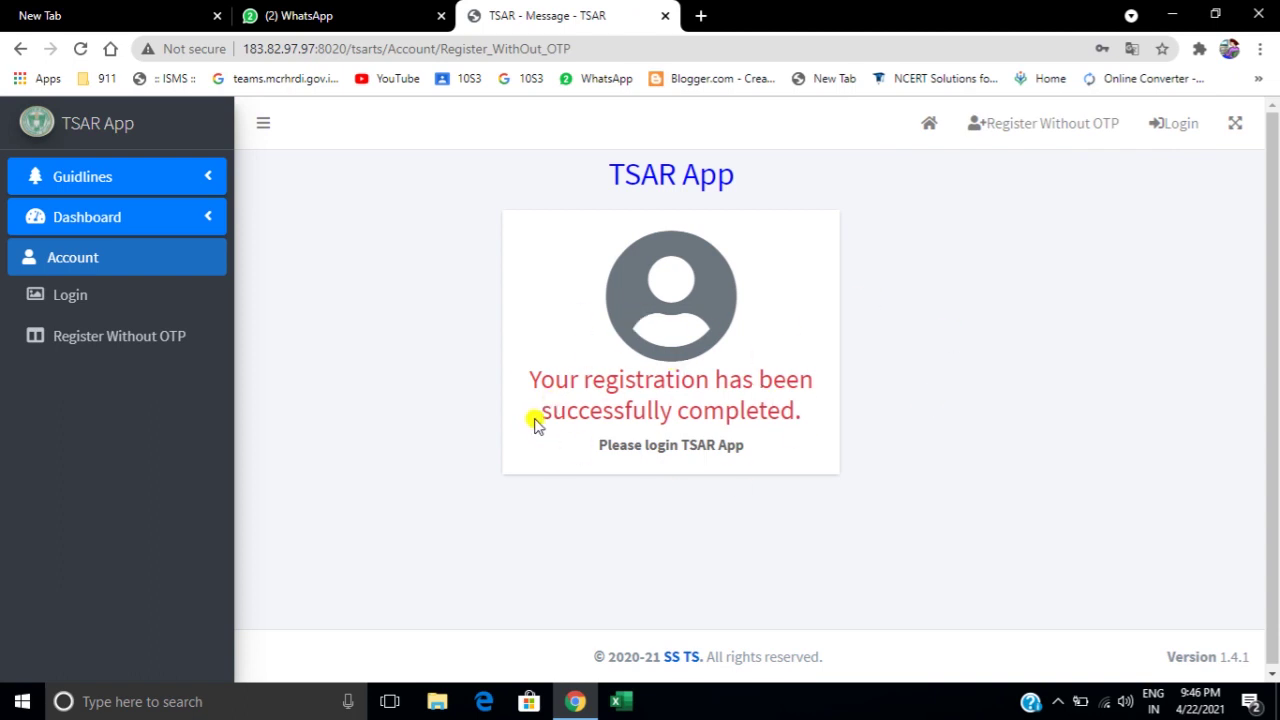
Sign in on the login page with the school's registered e-mail and password.
left_click(103, 302)
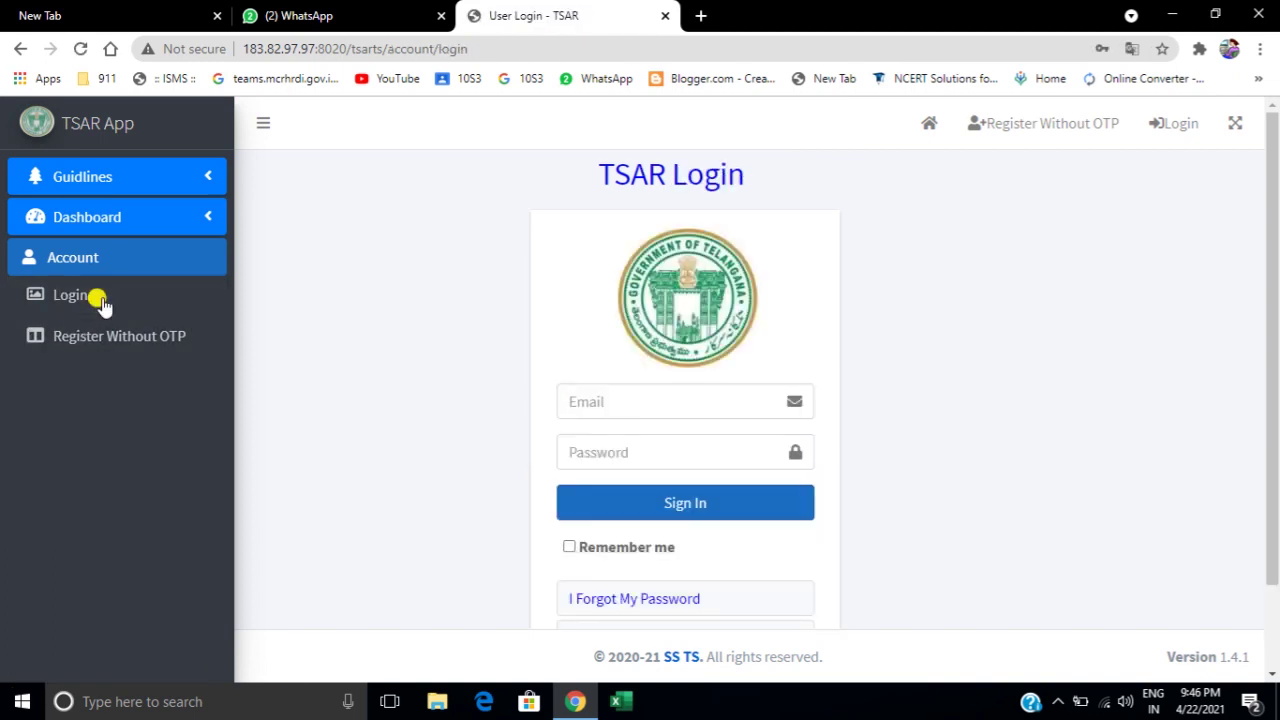
left_click(590, 401)
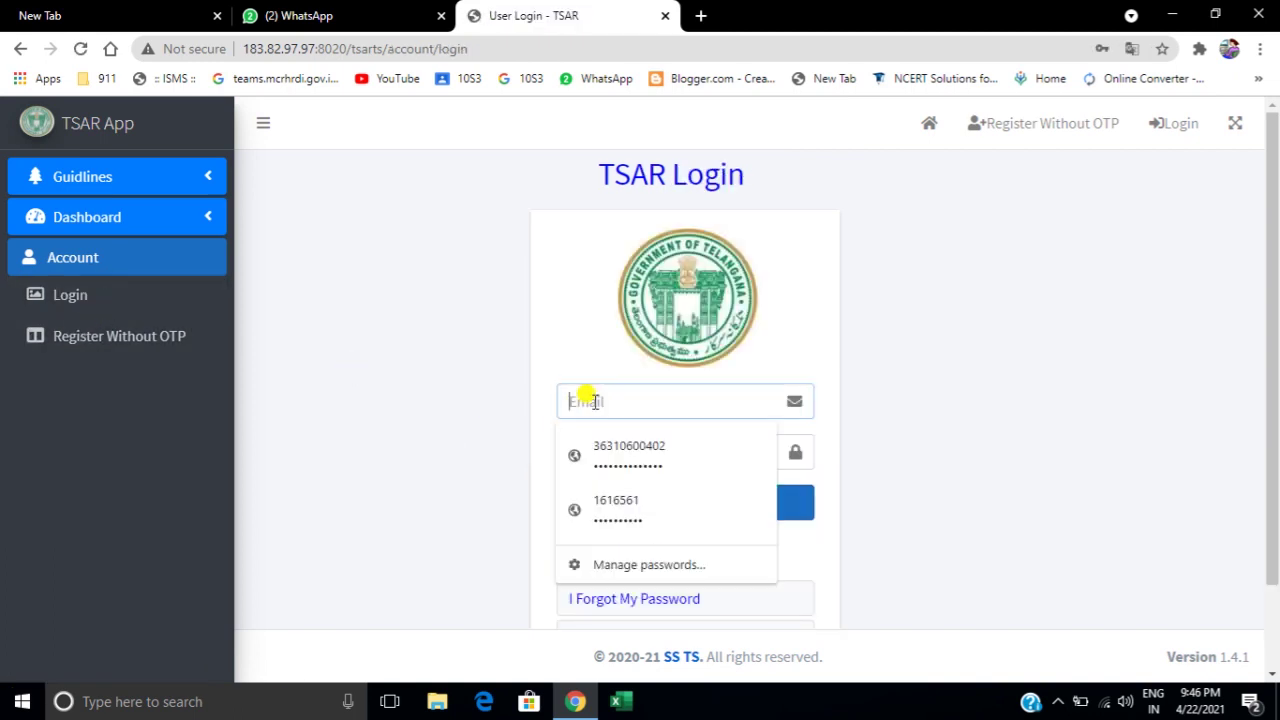
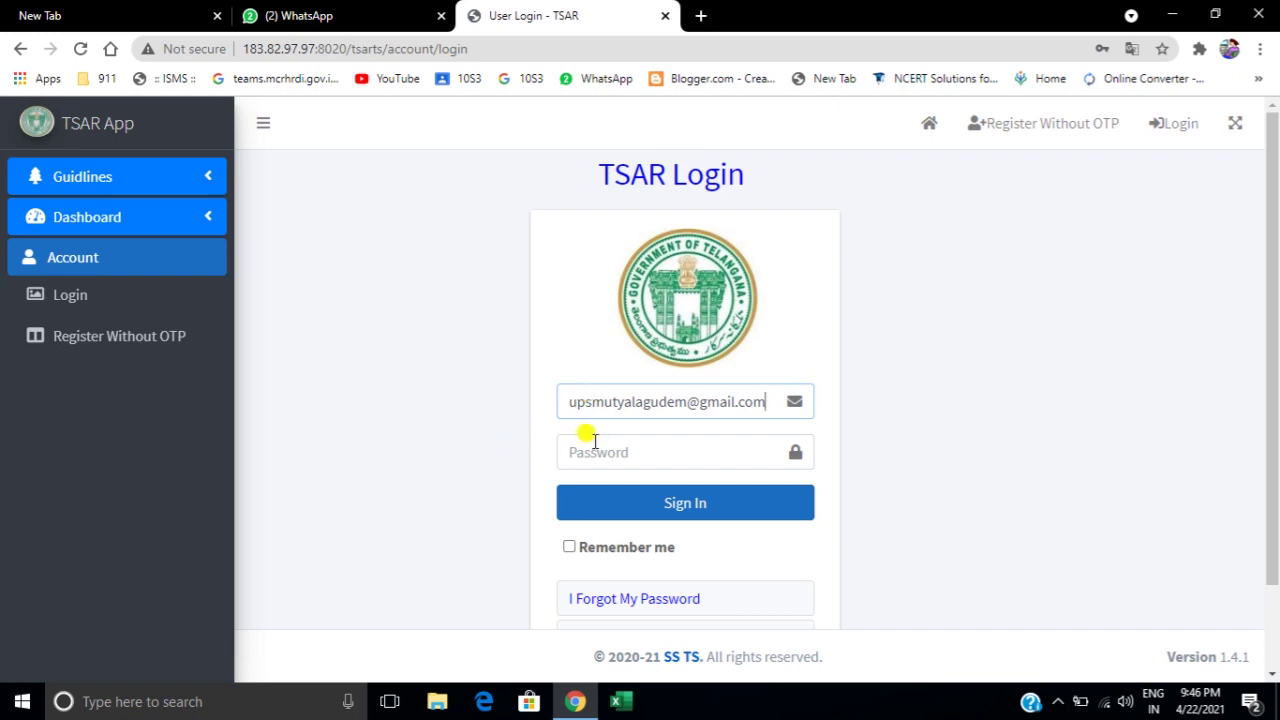
left_click(595, 442)
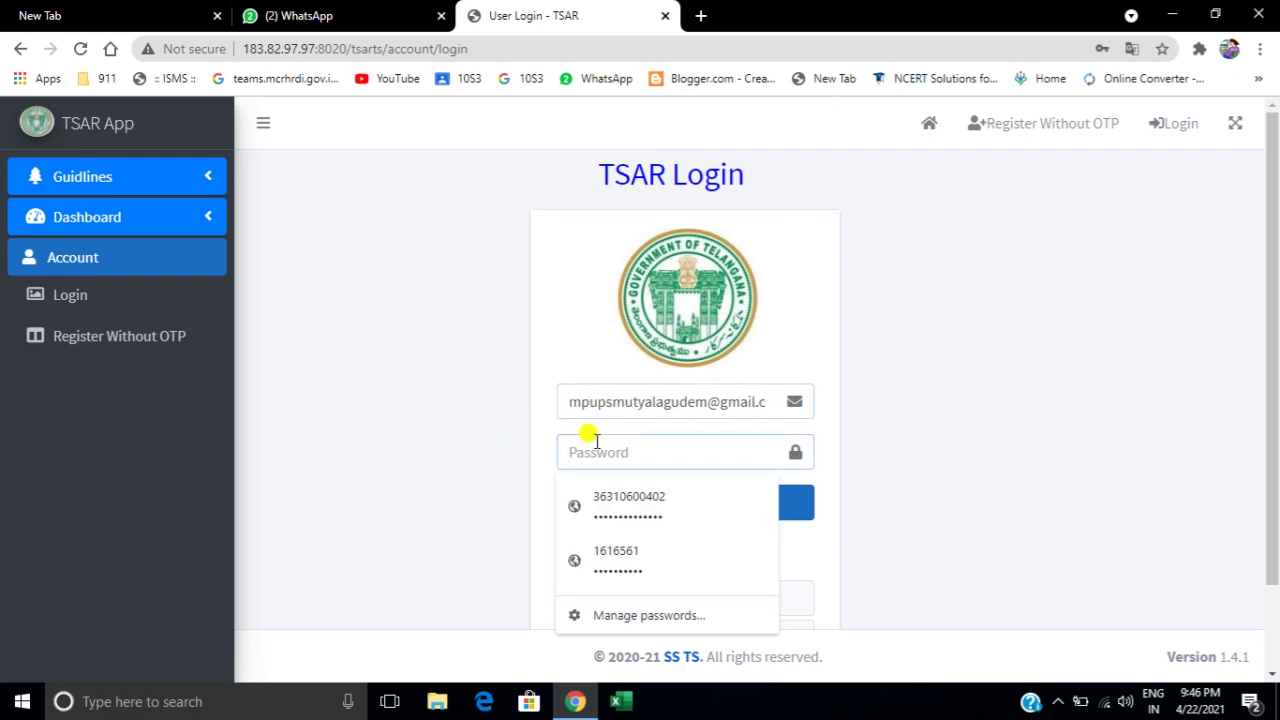
type("****")
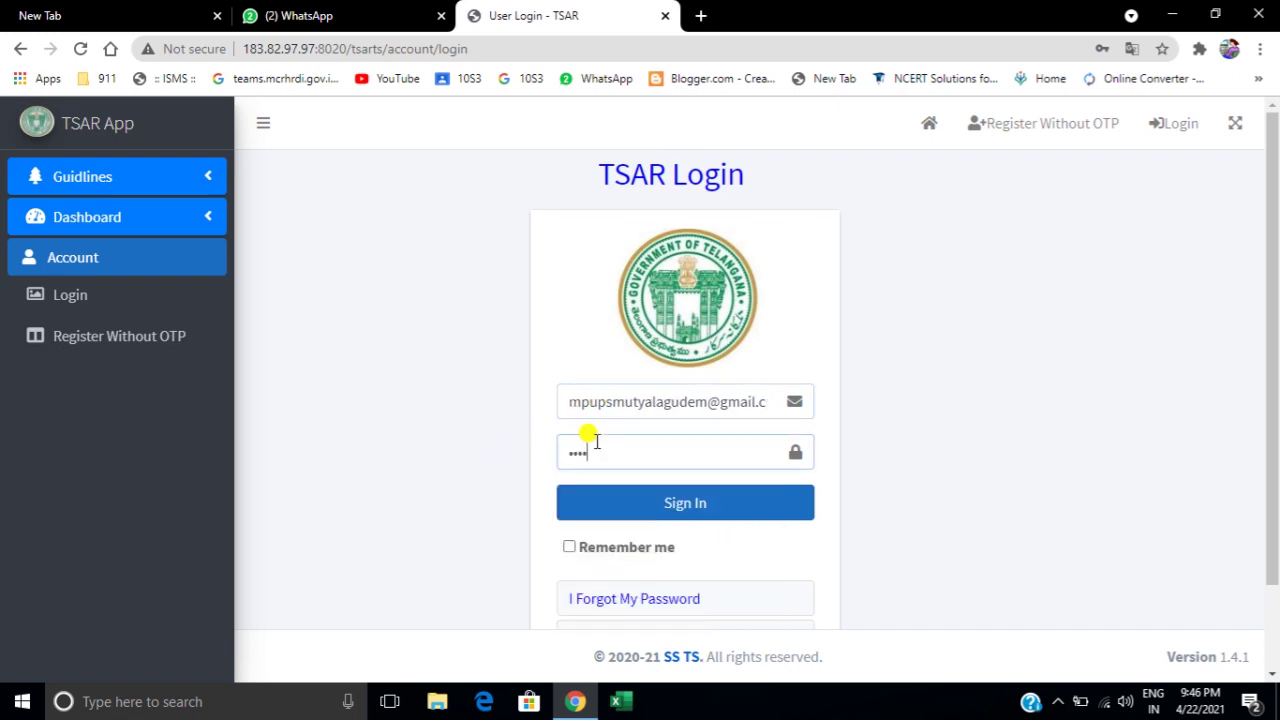
type("********")
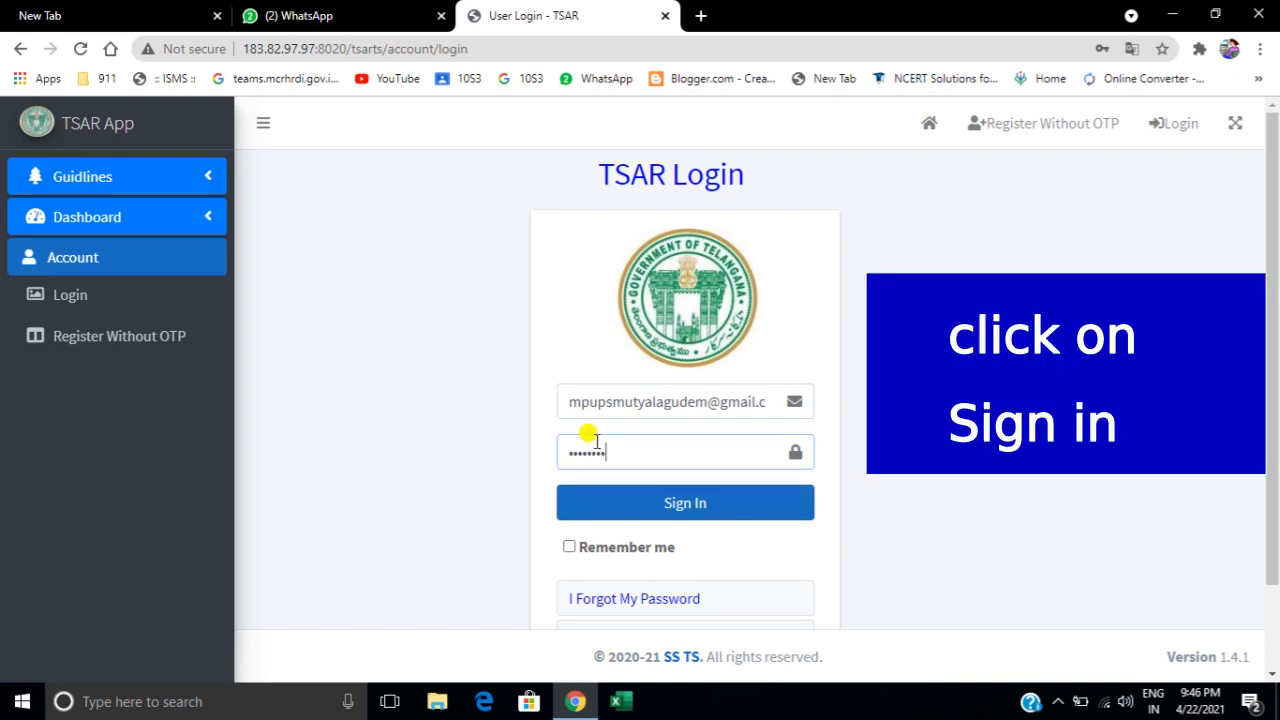
left_click(661, 505)
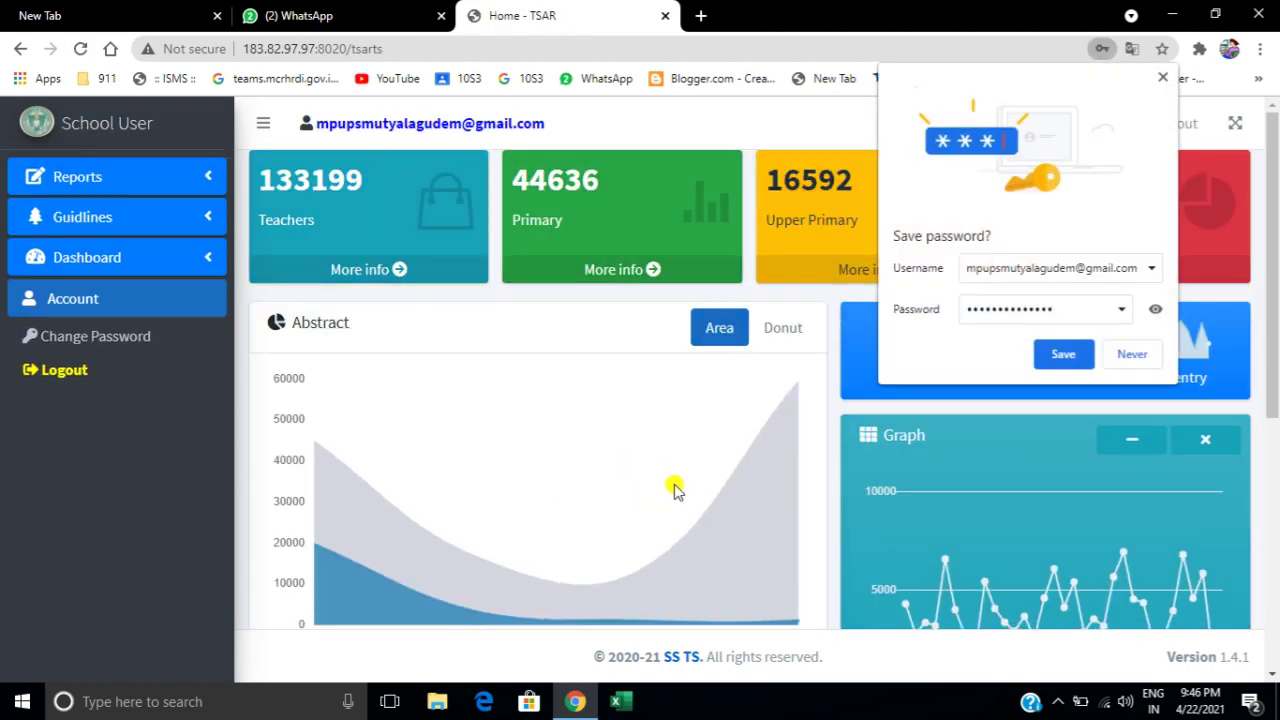
Dismiss the save-password bubble, view the Data Entry Status Report, and return to Home.
left_click(662, 248)
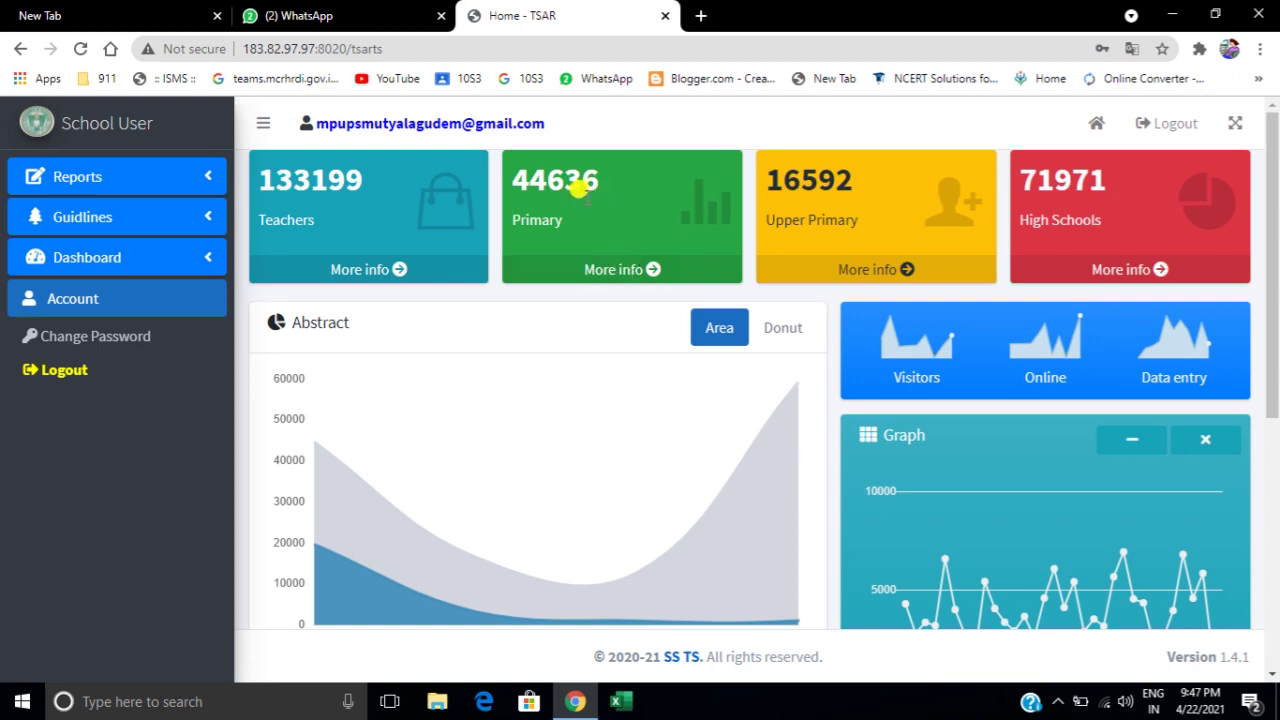
left_click(130, 178)
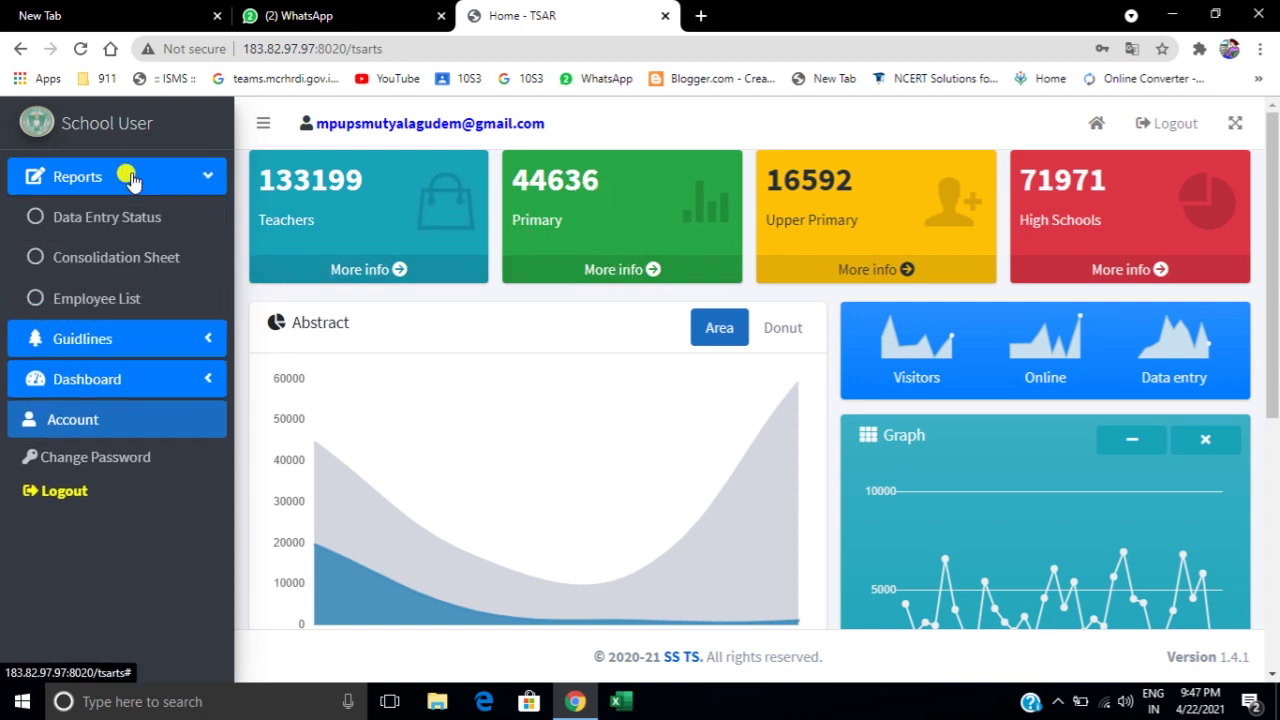
left_click(90, 228)
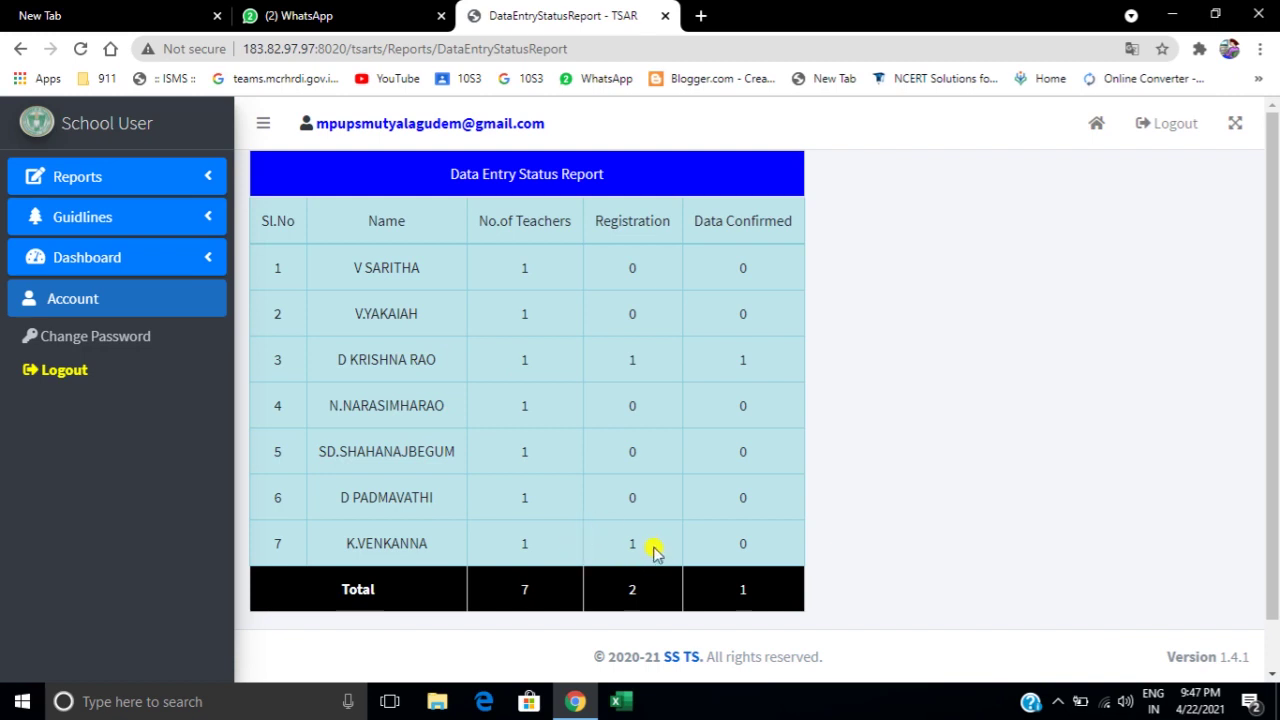
left_click(162, 180)
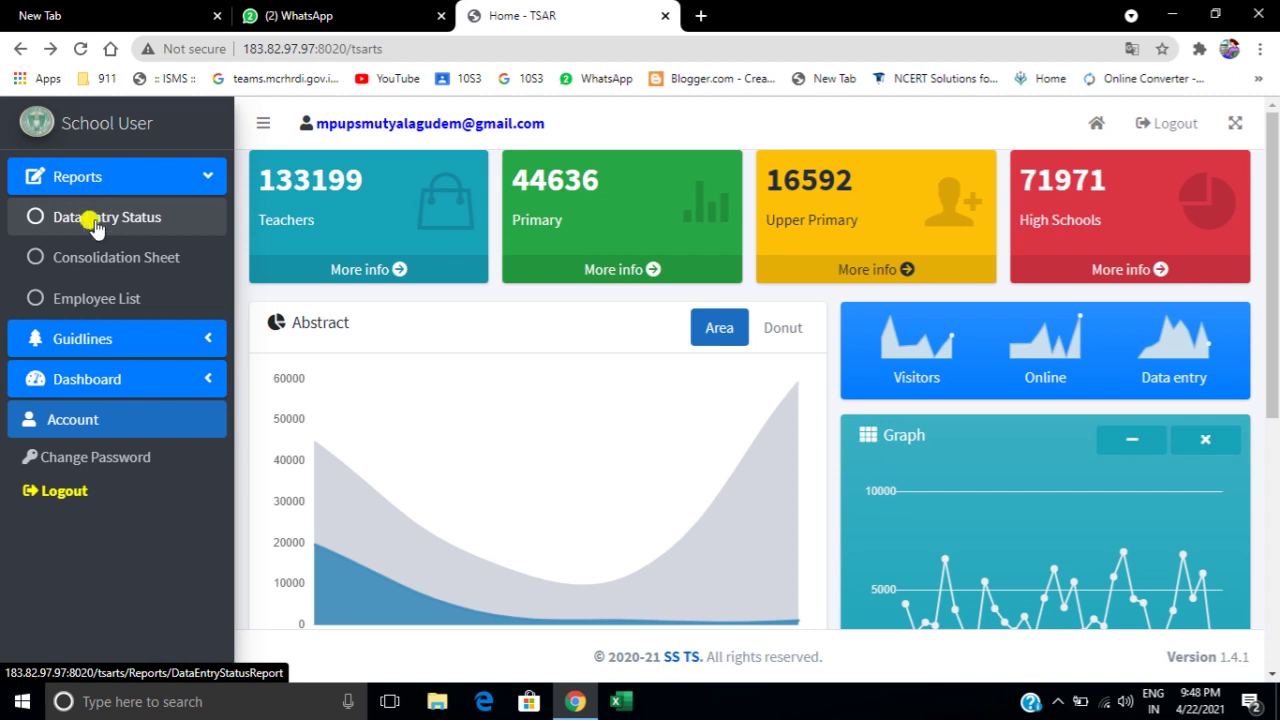
Load the Consolidation Sheet for academic year 2020-21, then go back to the Home dashboard.
left_click(80, 258)
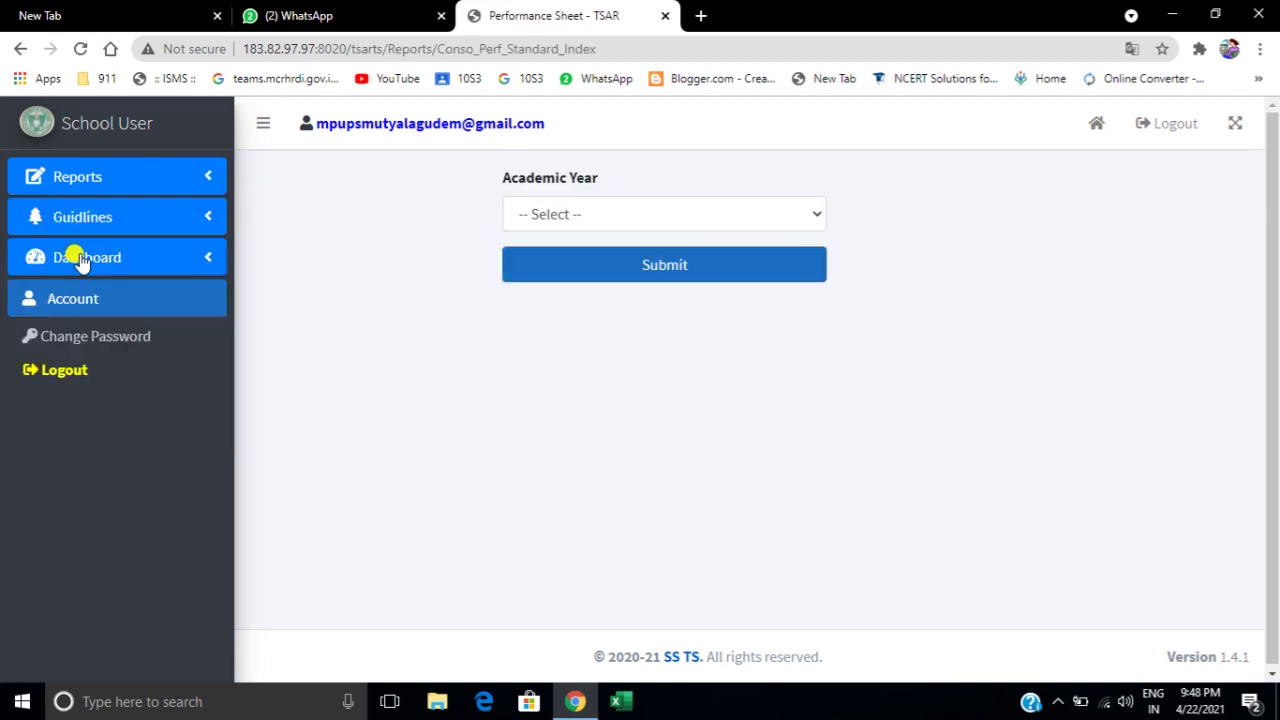
left_click(815, 215)
left_click(709, 263)
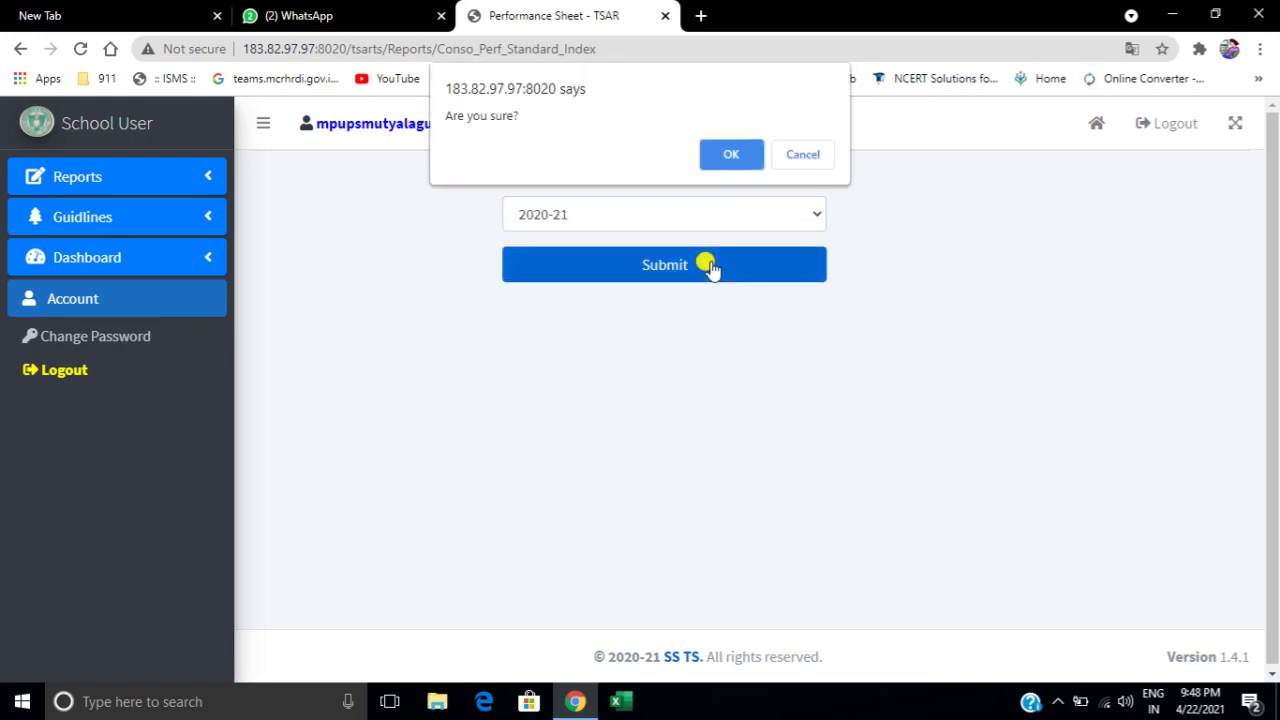
left_click(725, 153)
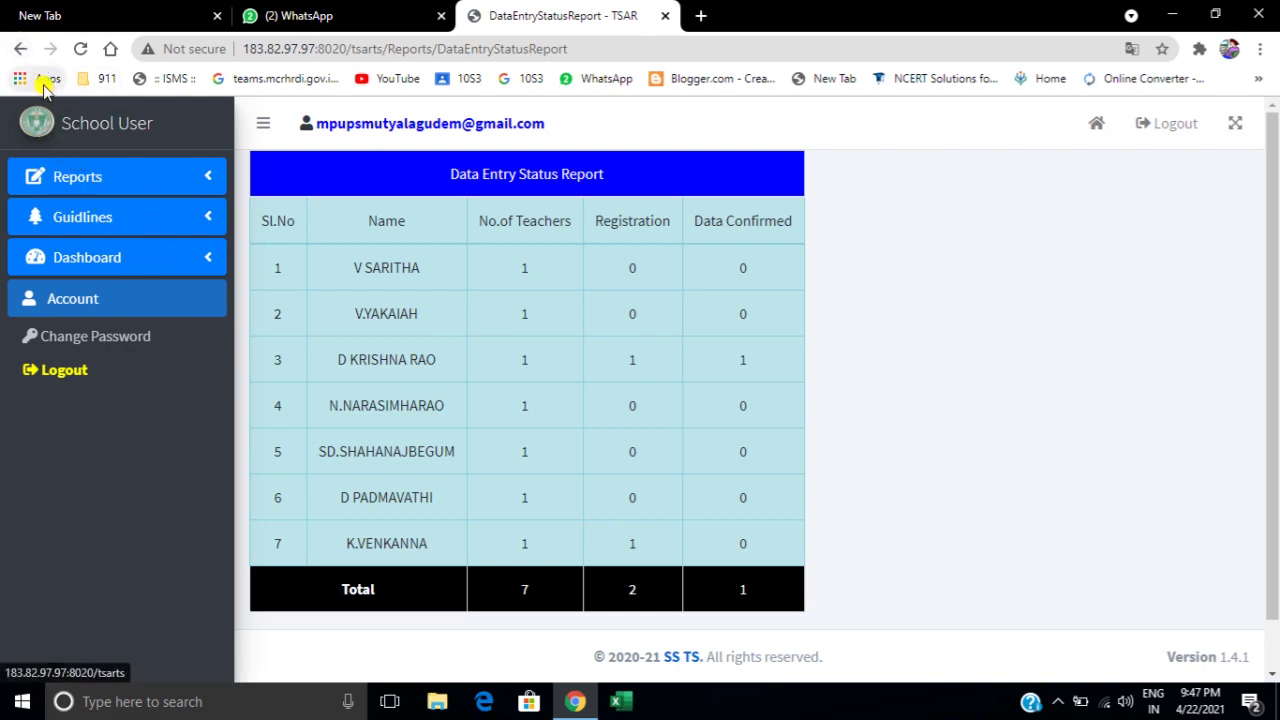
left_click(20, 48)
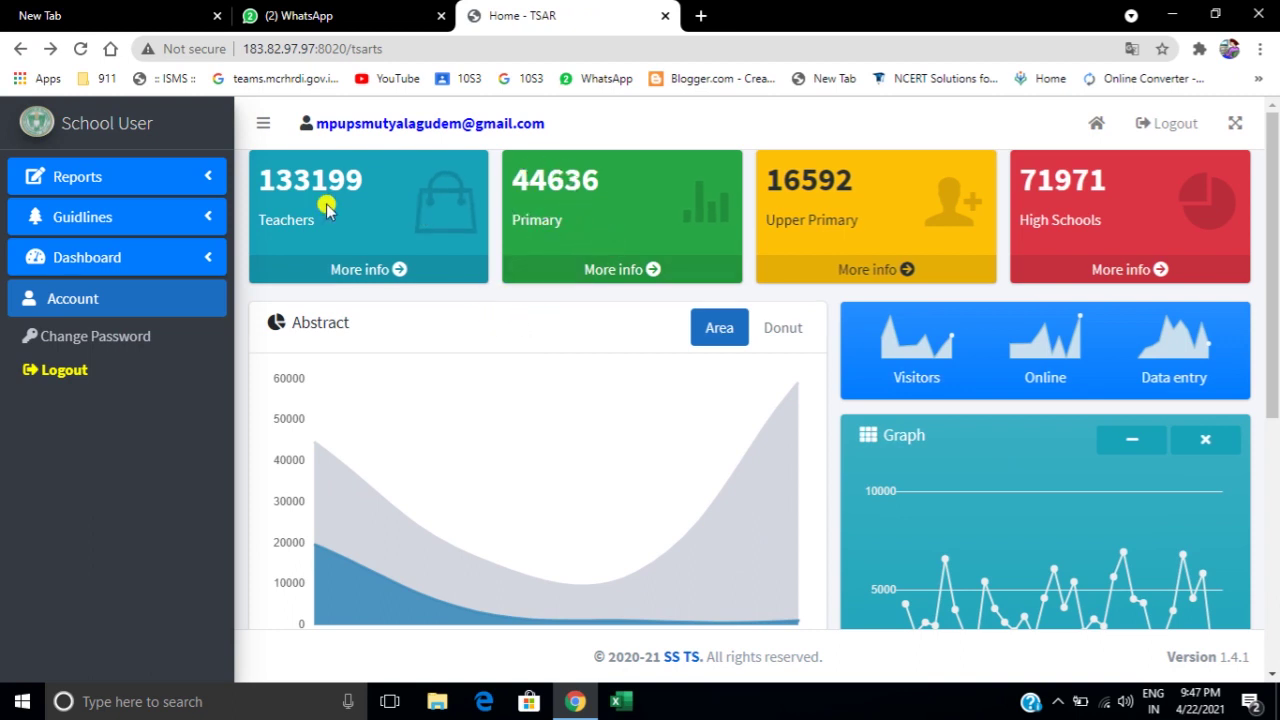
left_click(165, 182)
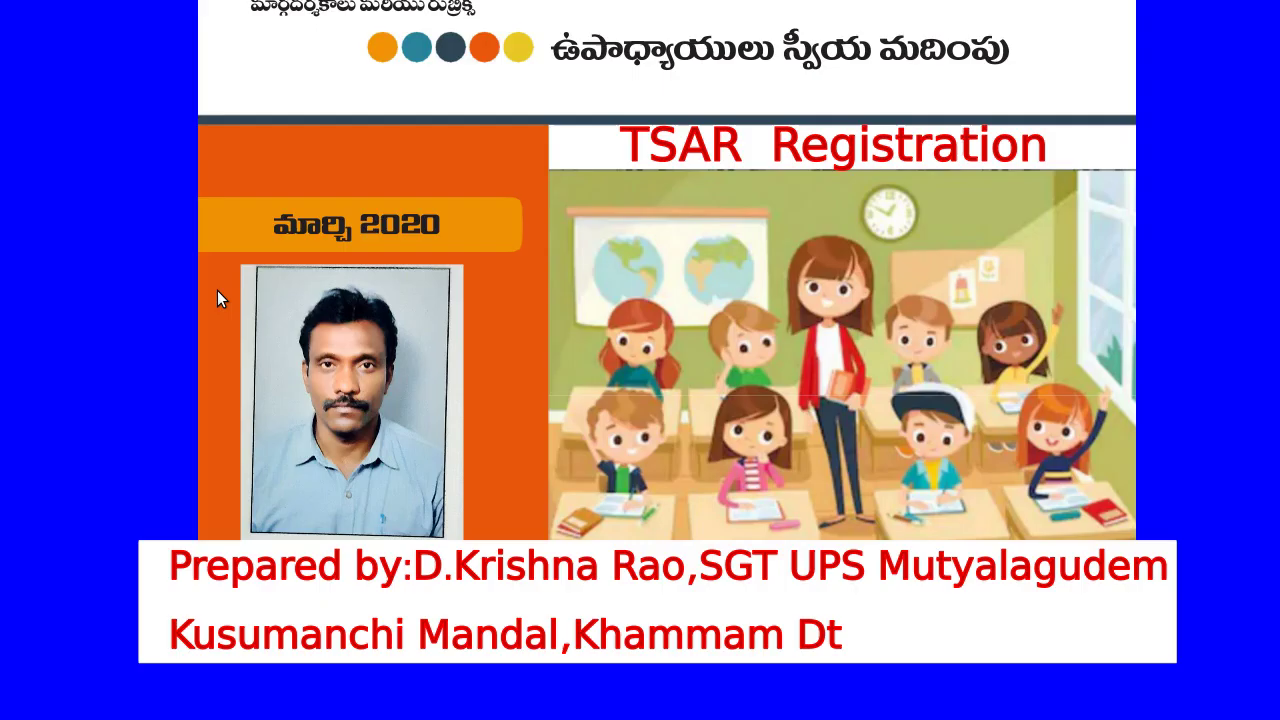